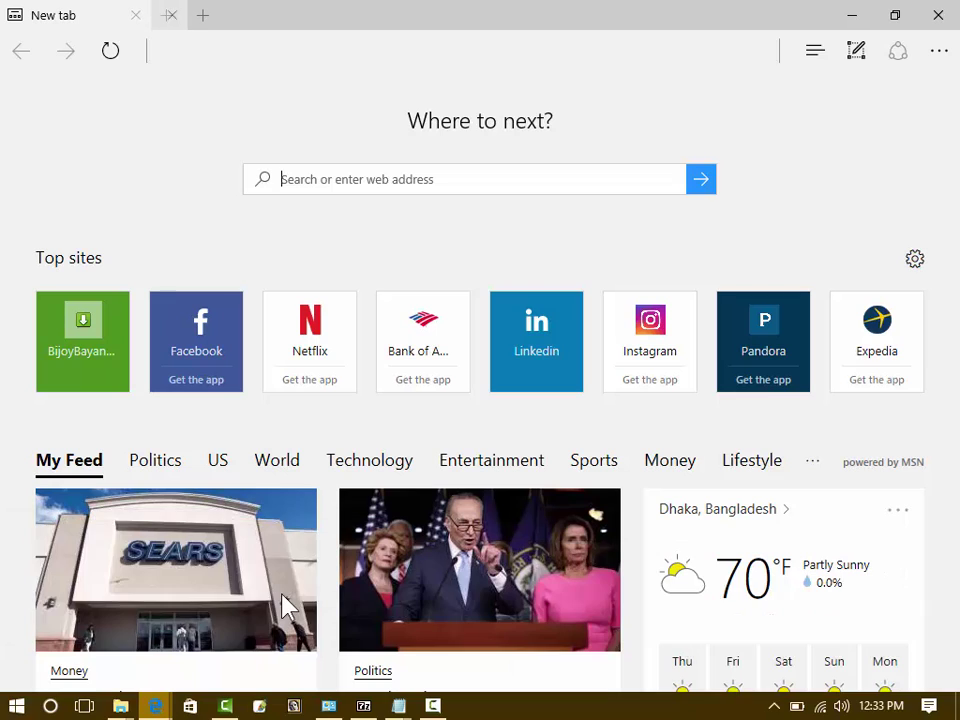
pyautogui.scroll(-2, 410, 60)
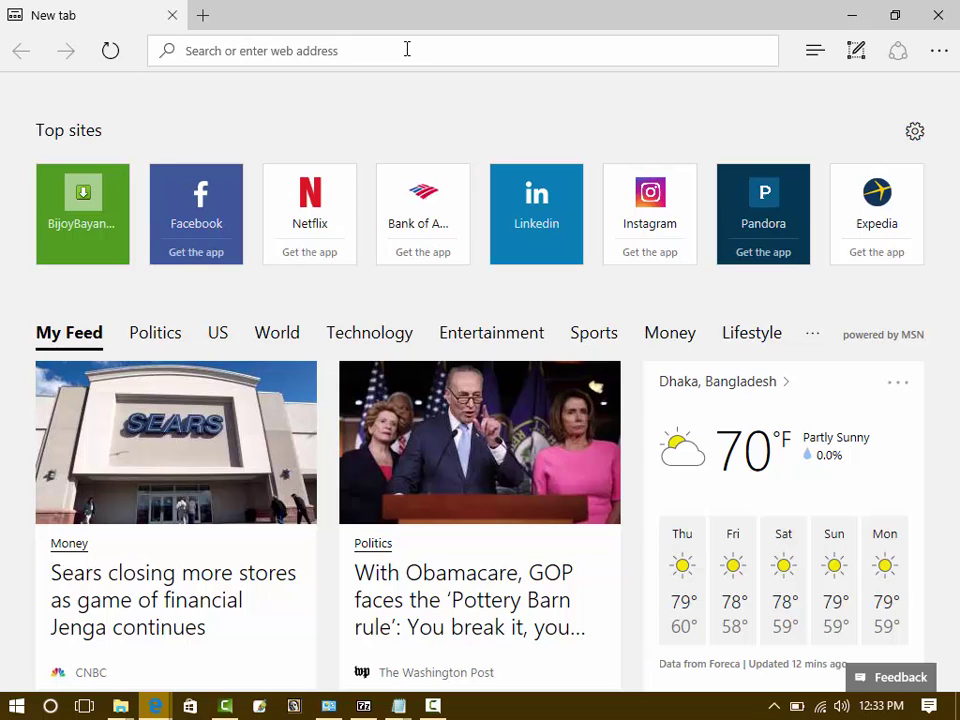
pyautogui.write('http://www.mediafire.com/file/p28ff4iq0j4nir/BijoyBayanno+2014.zip')
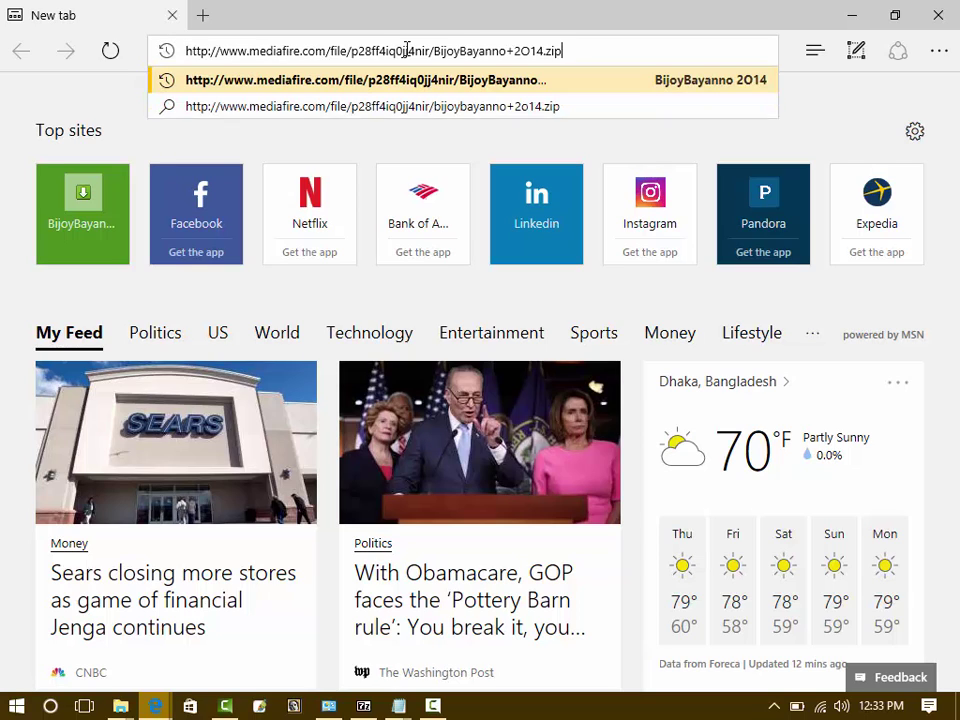
pyautogui.press('Return')
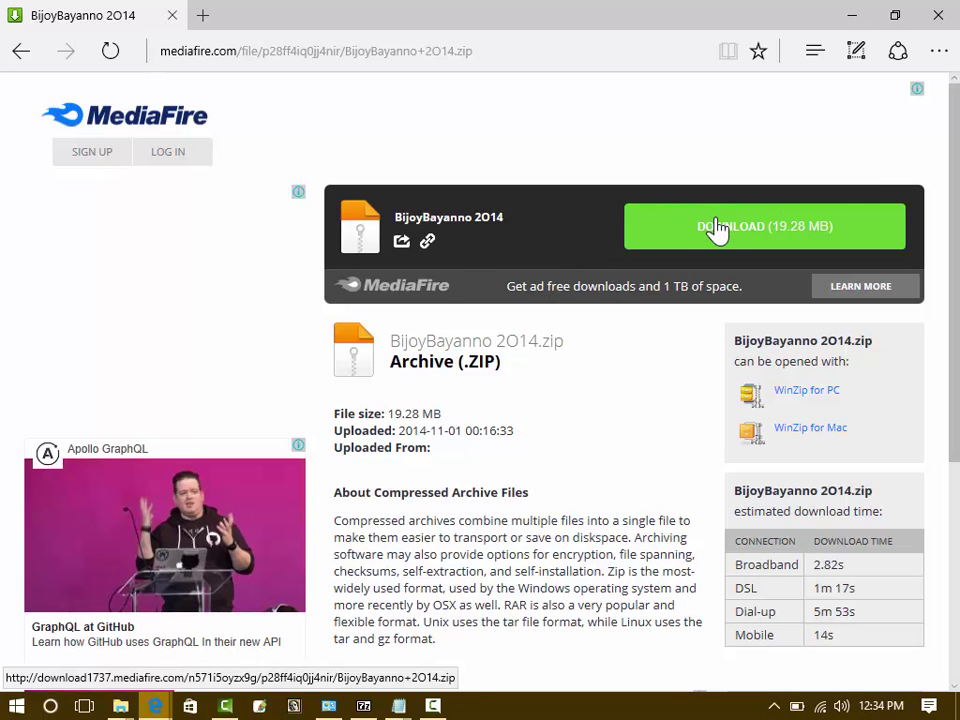
pyautogui.click(716, 228)
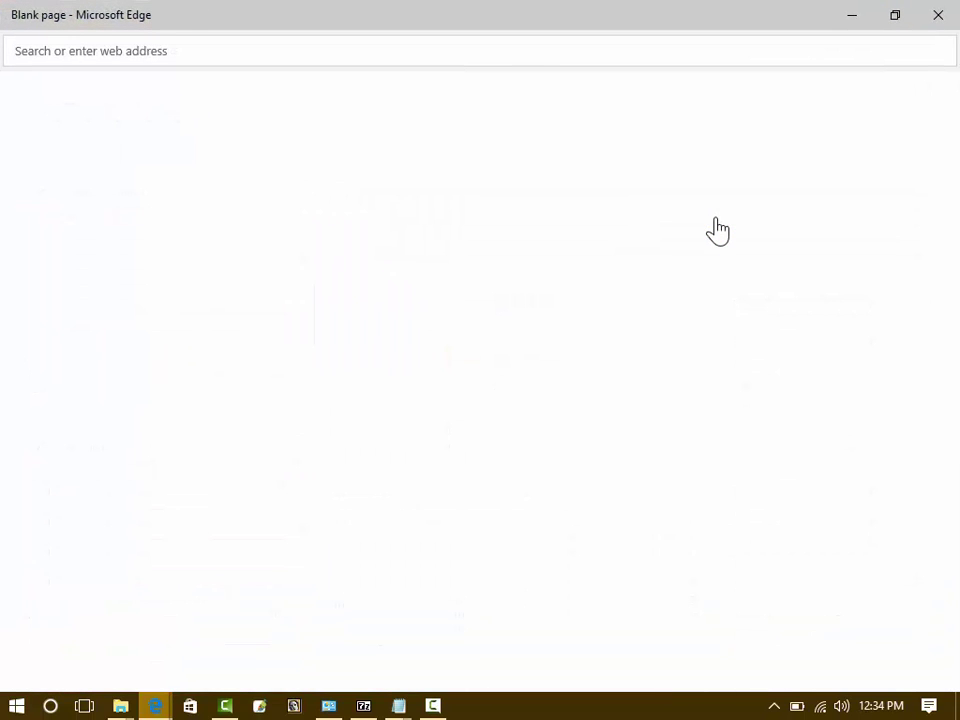
pyautogui.click(930, 28)
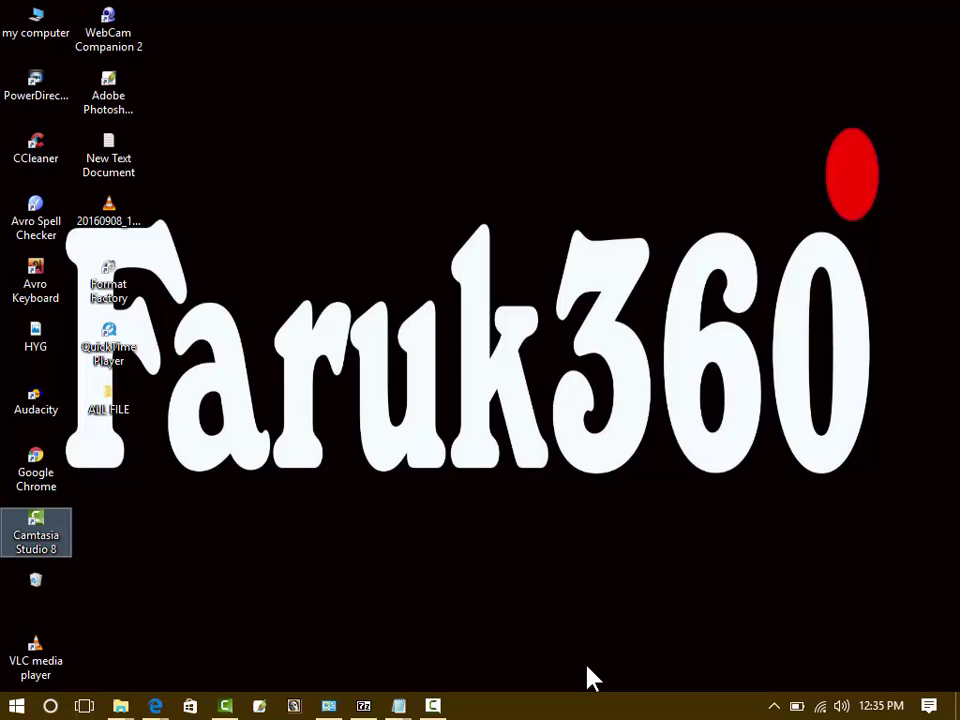
# Open the inner BijoyBayanno 2O14 folder inside Downloads in a maximized File Explorer window.
pyautogui.doubleClick(30, 37)
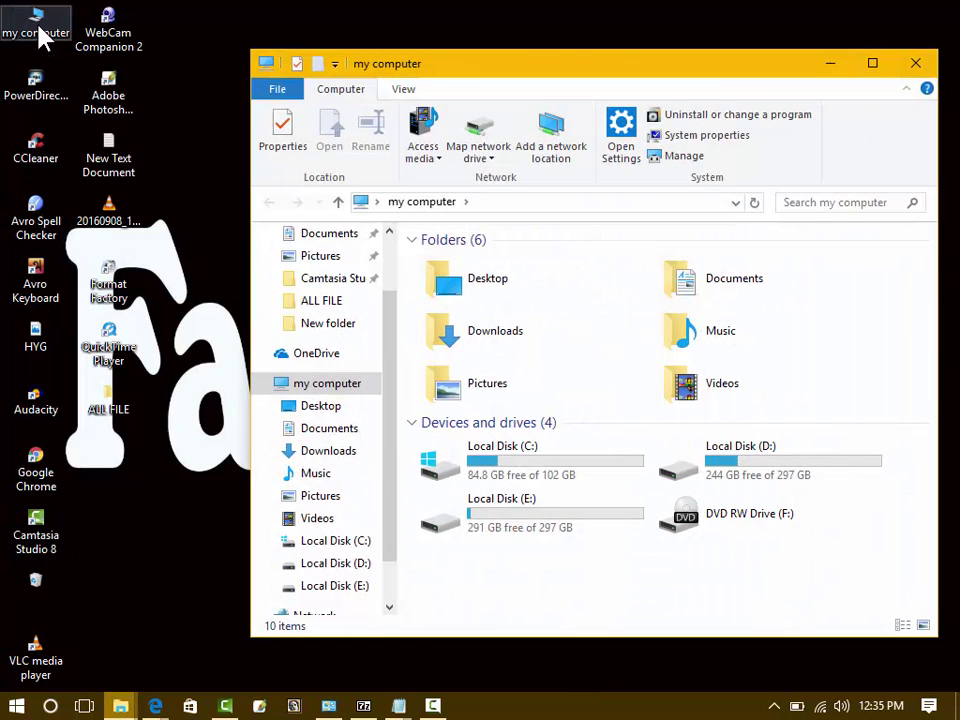
pyautogui.click(874, 65)
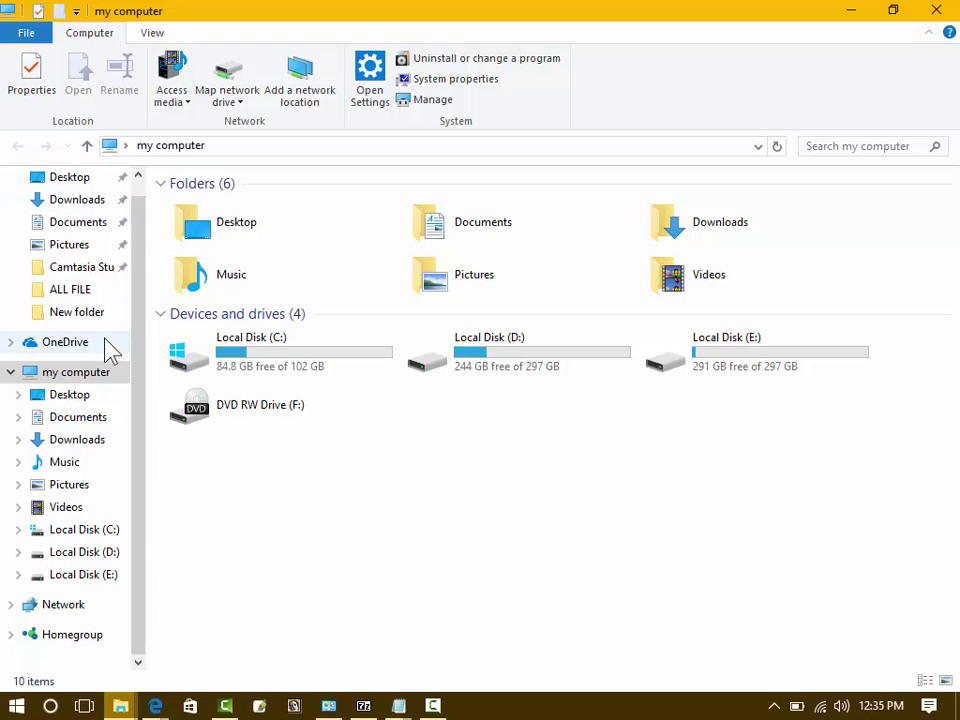
pyautogui.click(90, 442)
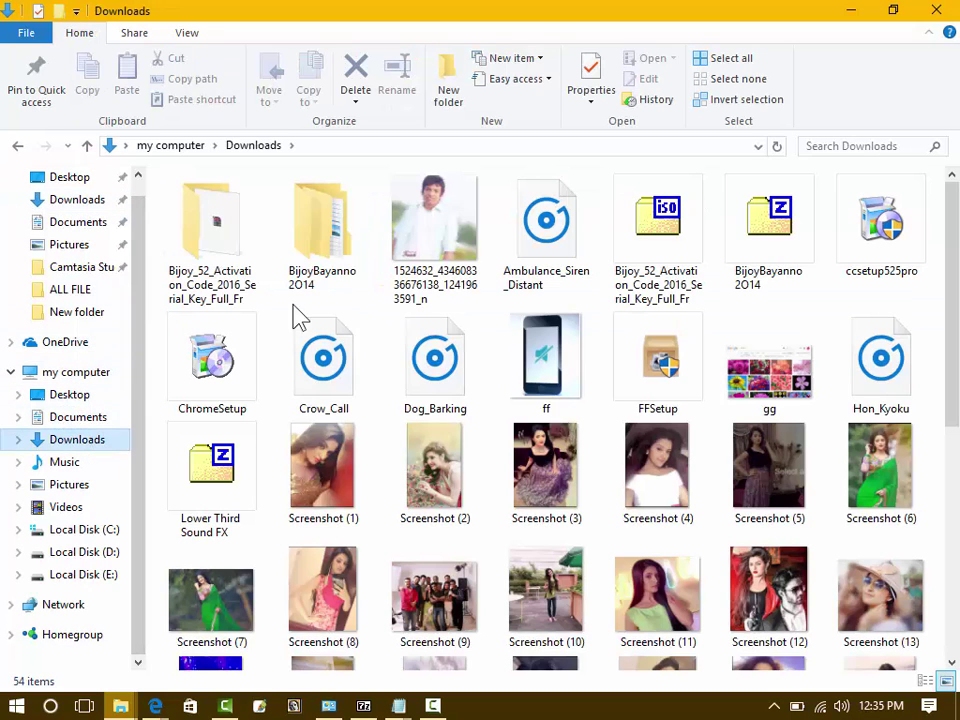
pyautogui.doubleClick(305, 228)
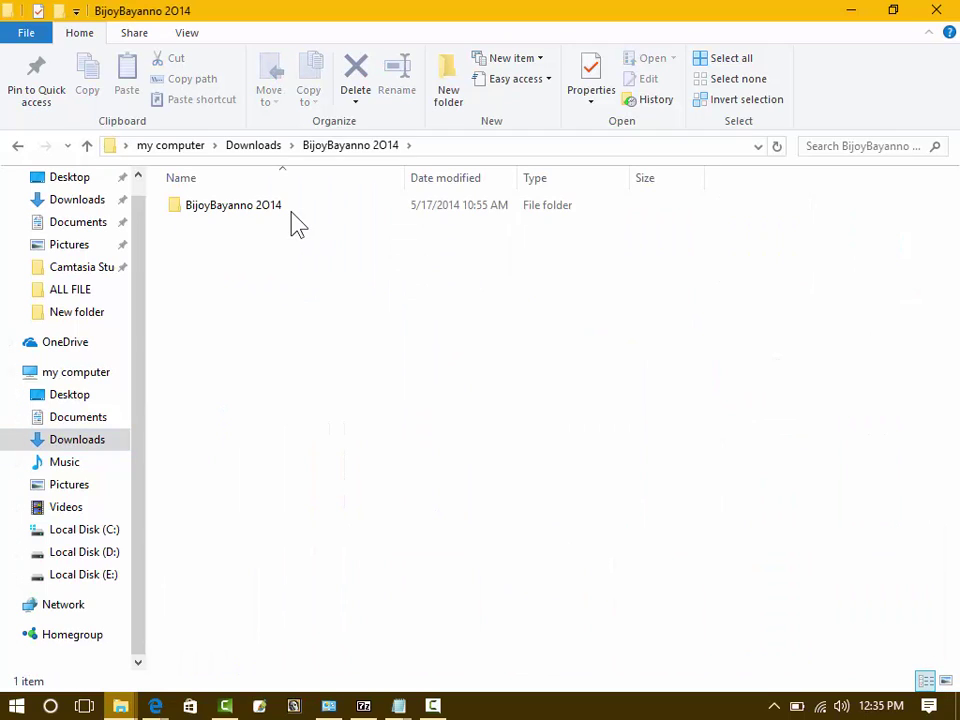
pyautogui.doubleClick(287, 208)
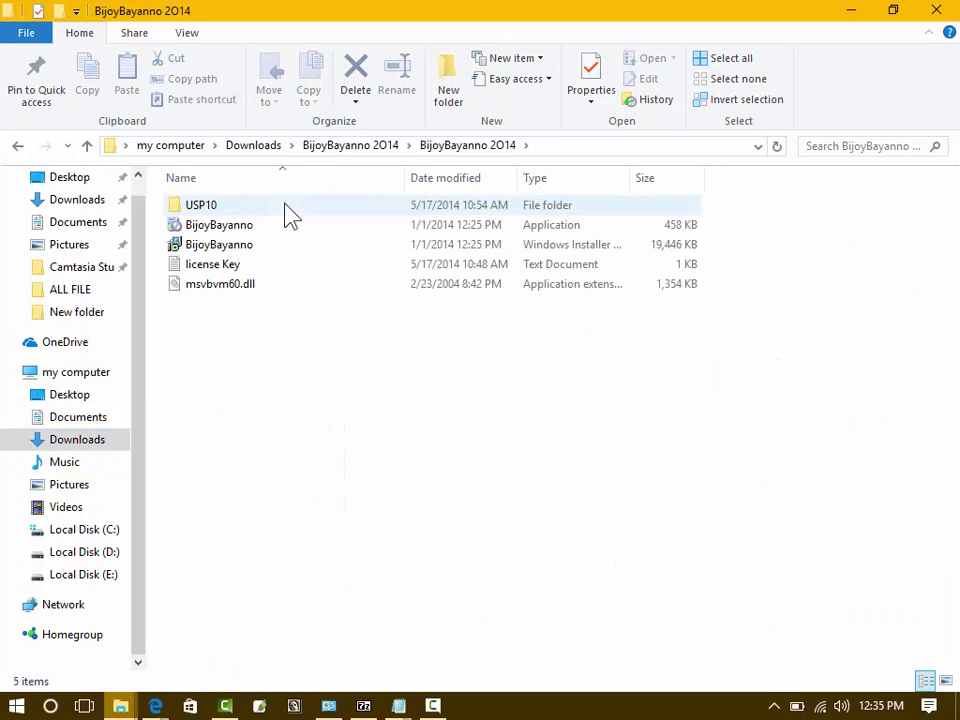
# Start the BijoyBayanno Windows Installer package and set it to install for Everyone in the default C:\Program Files (x86)\Ananda Computers\BijoyBayanno\ folder.
pyautogui.doubleClick(238, 251)
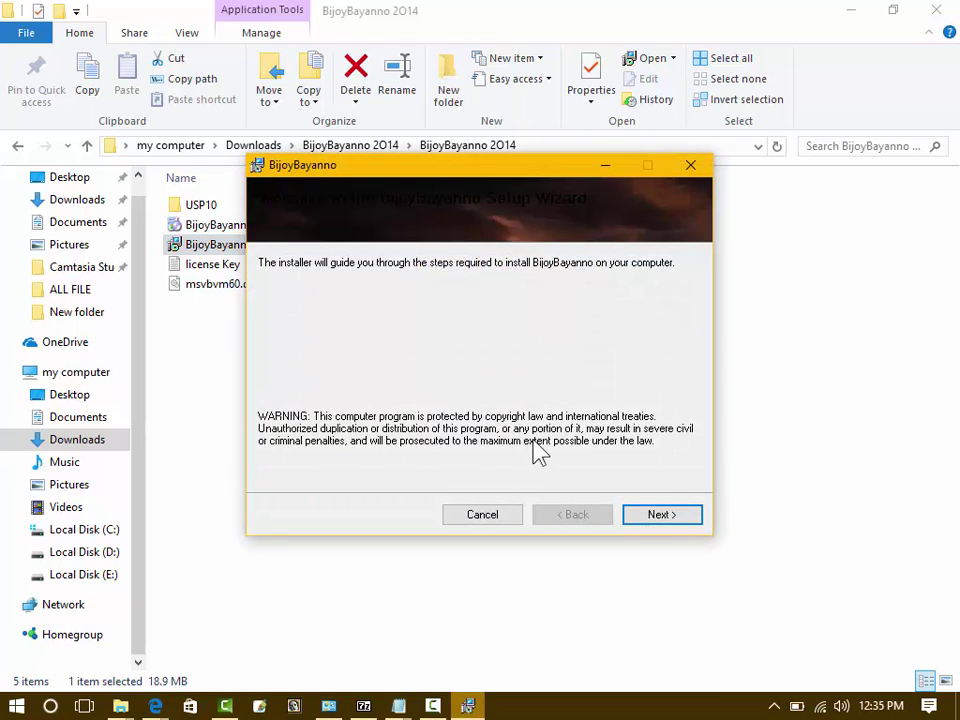
pyautogui.click(646, 518)
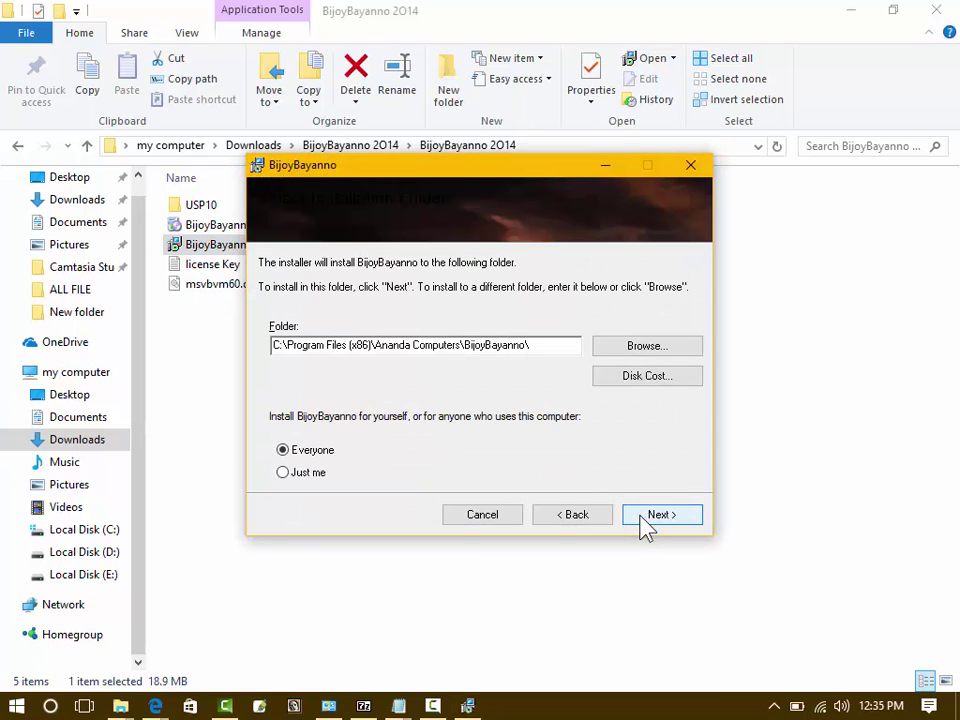
pyautogui.click(300, 474)
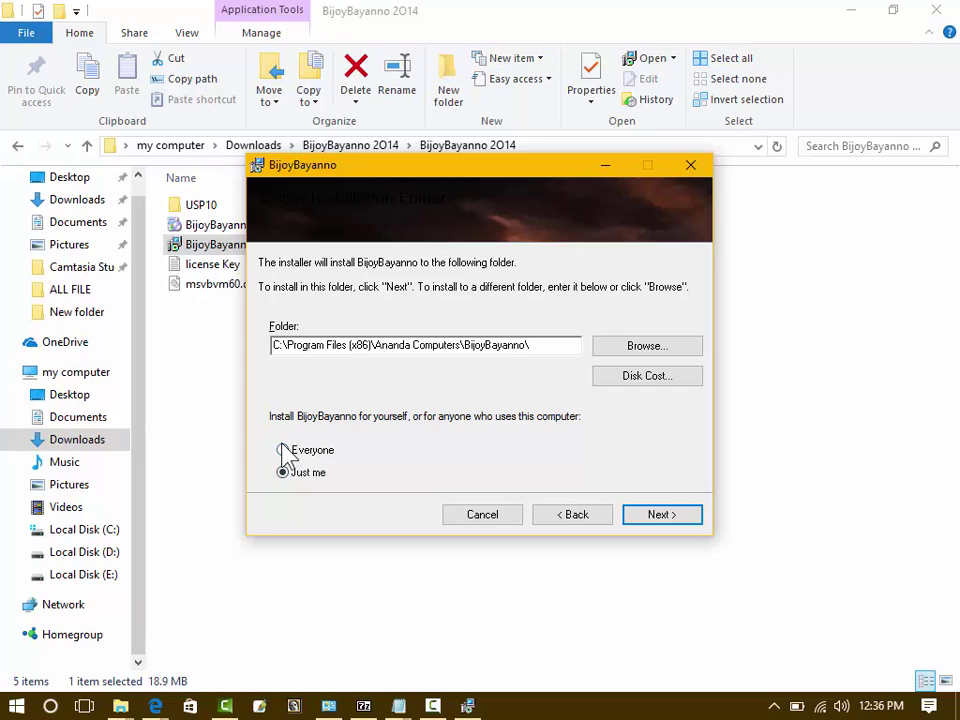
pyautogui.click(283, 450)
pyautogui.click(658, 514)
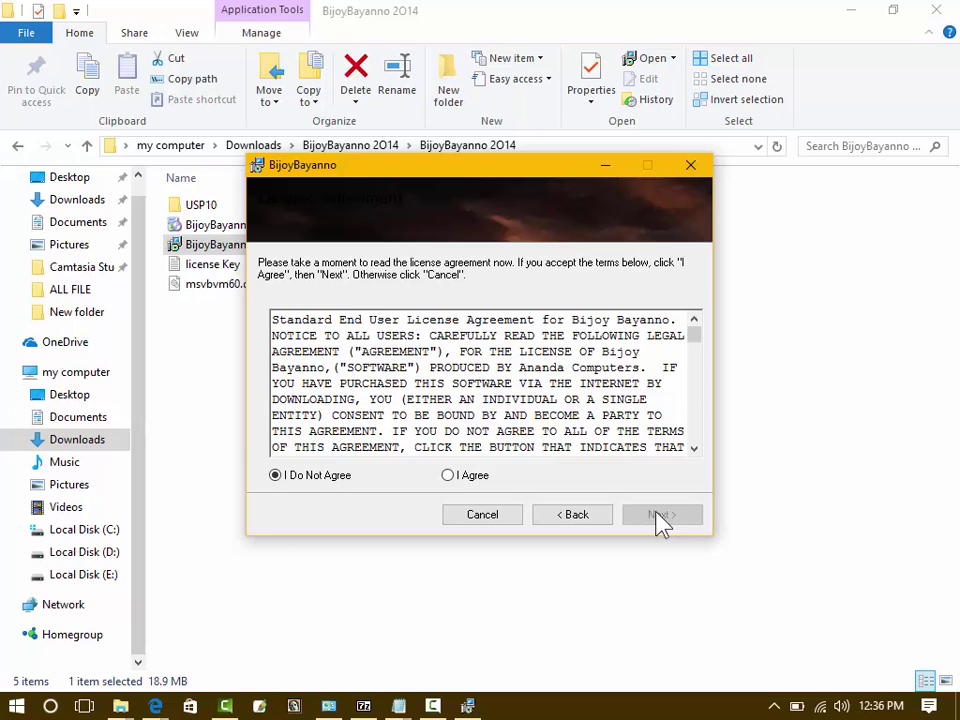
# Agree to the license agreement, install BijoyBayanno, close the setup wizard and minimize the folder window.
pyautogui.click(447, 476)
pyautogui.click(657, 522)
pyautogui.click(660, 515)
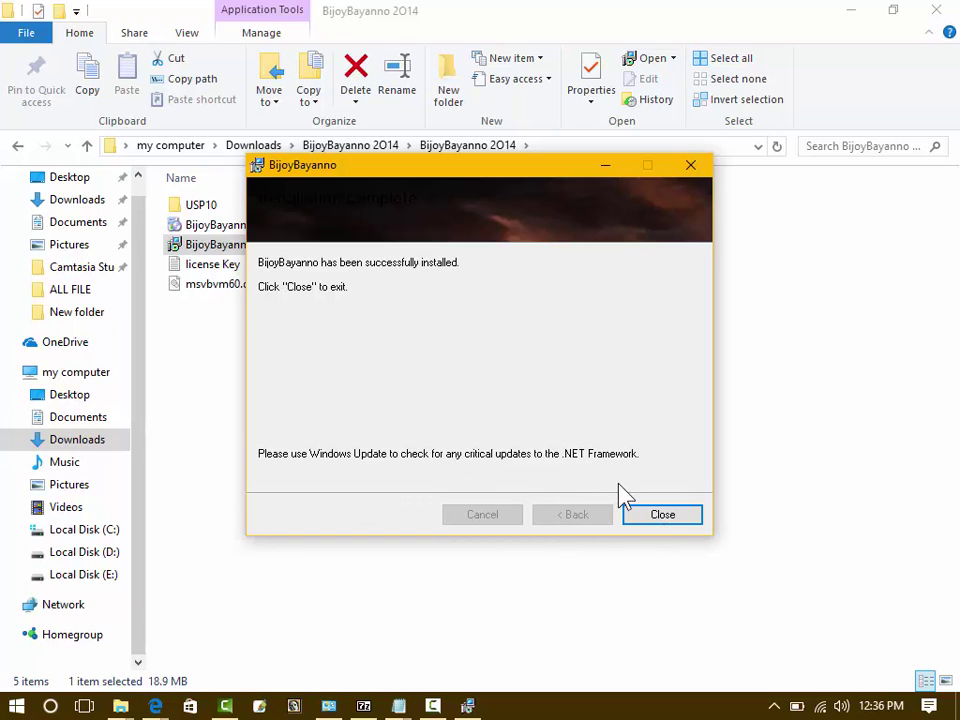
pyautogui.click(662, 515)
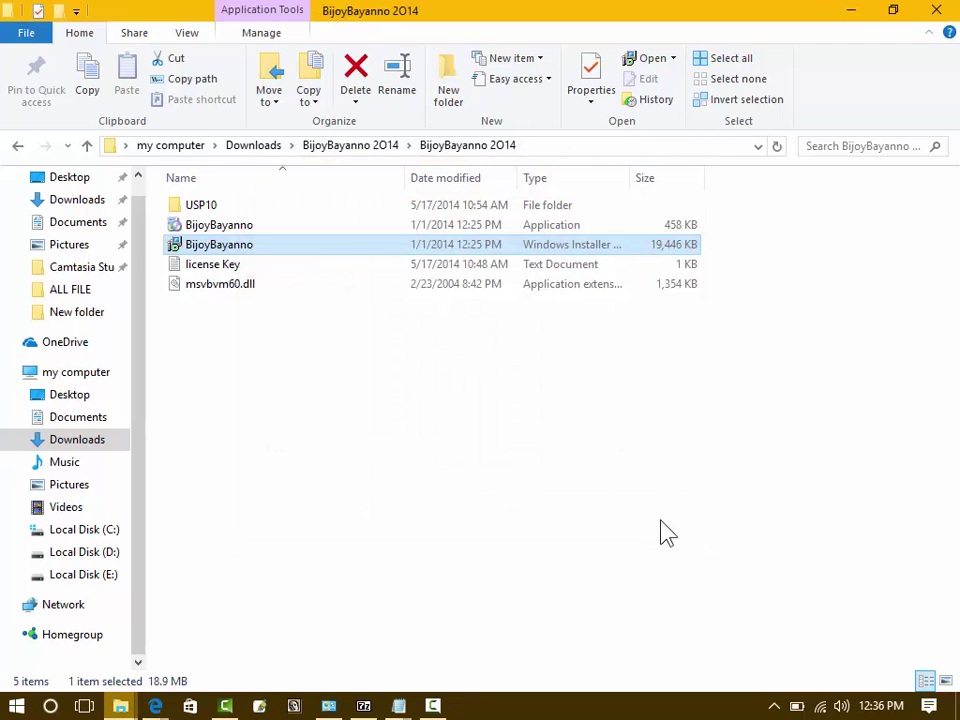
pyautogui.click(849, 14)
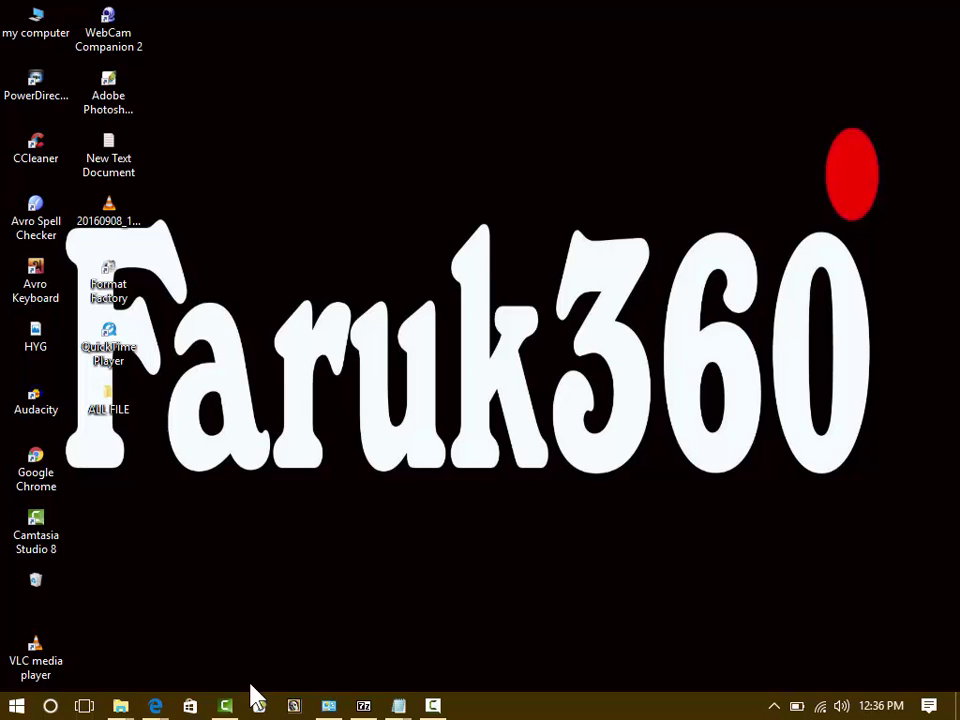
pyautogui.click(432, 706)
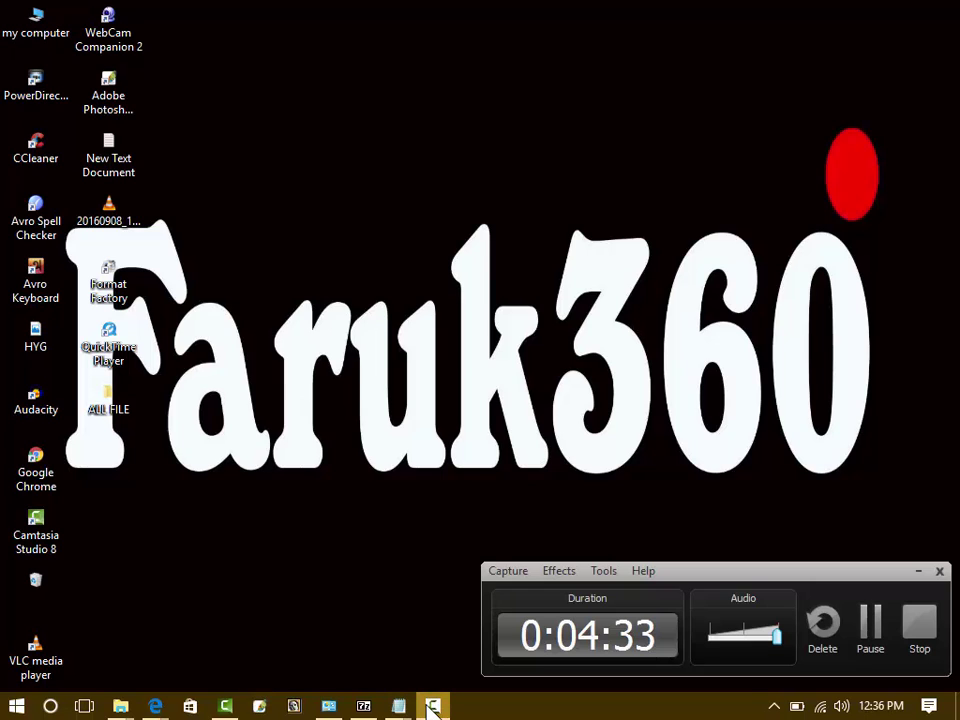
pyautogui.click(868, 624)
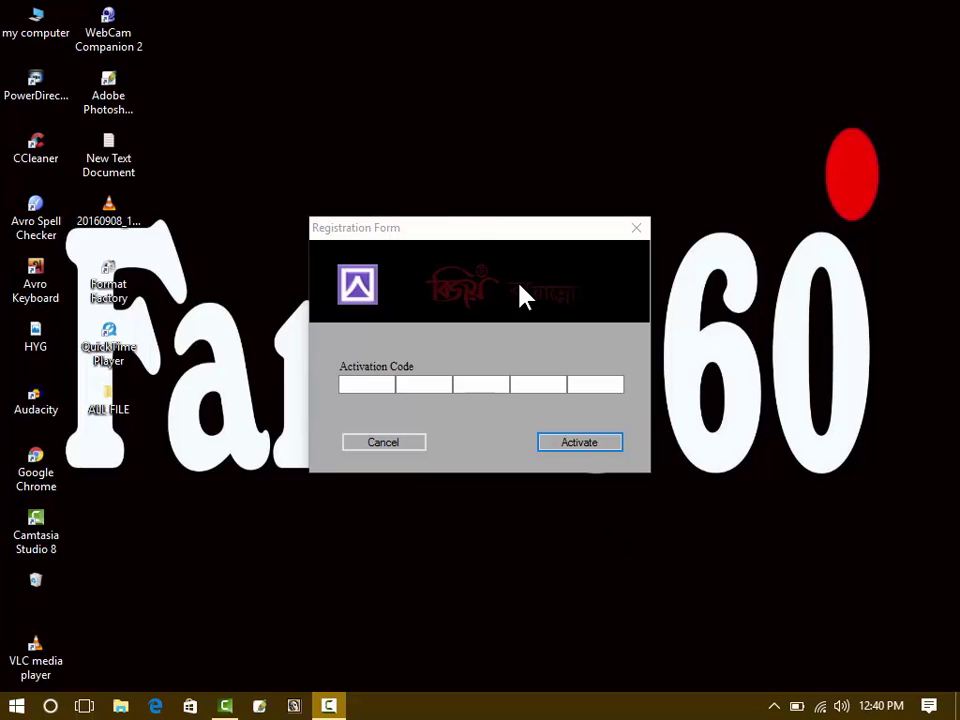
pyautogui.click(367, 382)
pyautogui.click(435, 388)
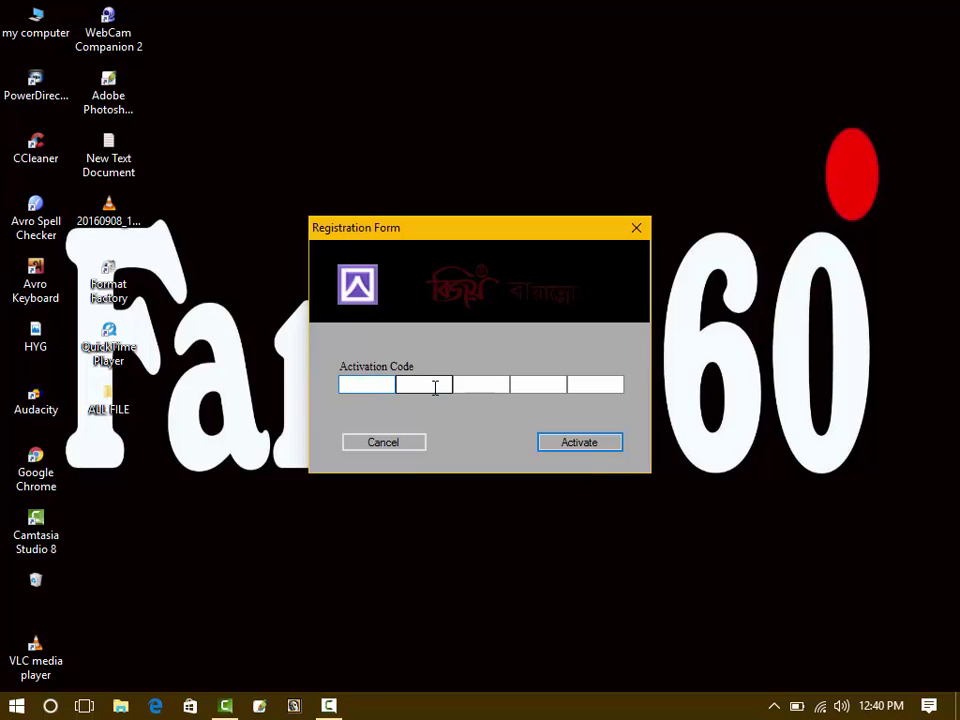
pyautogui.click(478, 388)
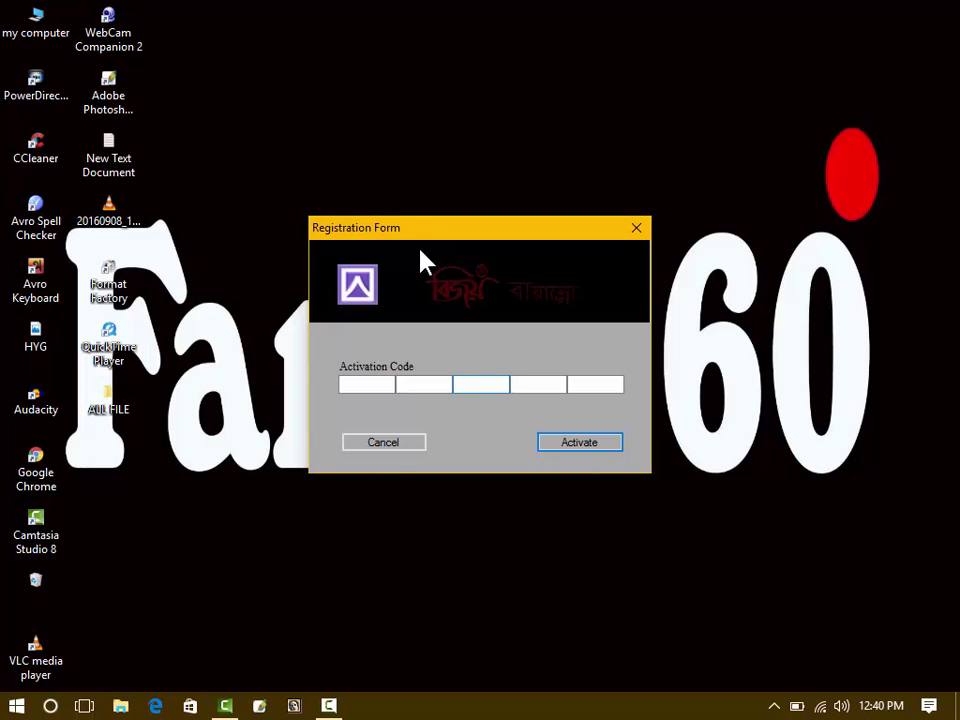
pyautogui.click(371, 384)
# Open the license Key text file from the inner BijoyBayanno 2O14 folder in Downloads, moving the Registration Form clear of its text.
pyautogui.moveTo(420, 238); pyautogui.dragTo(426, 133)
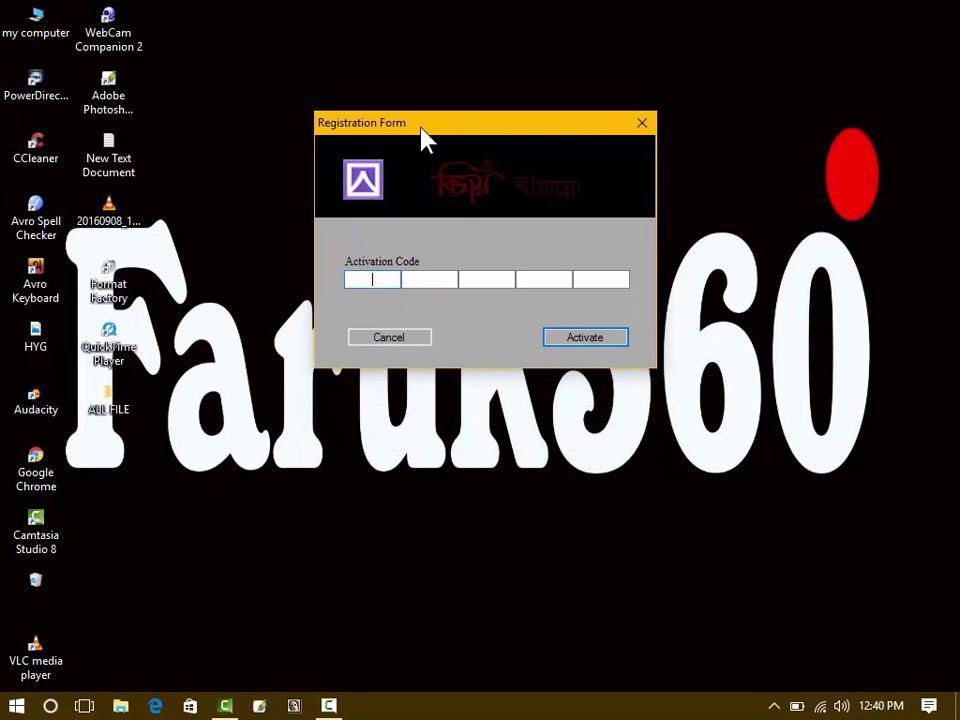
pyautogui.doubleClick(28, 34)
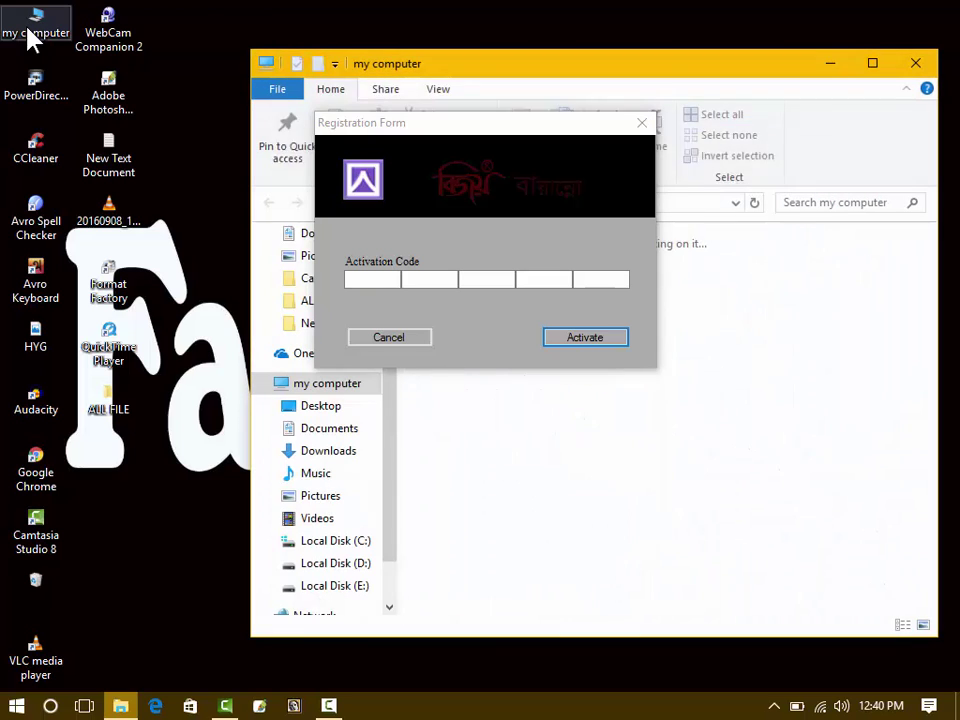
pyautogui.click(871, 64)
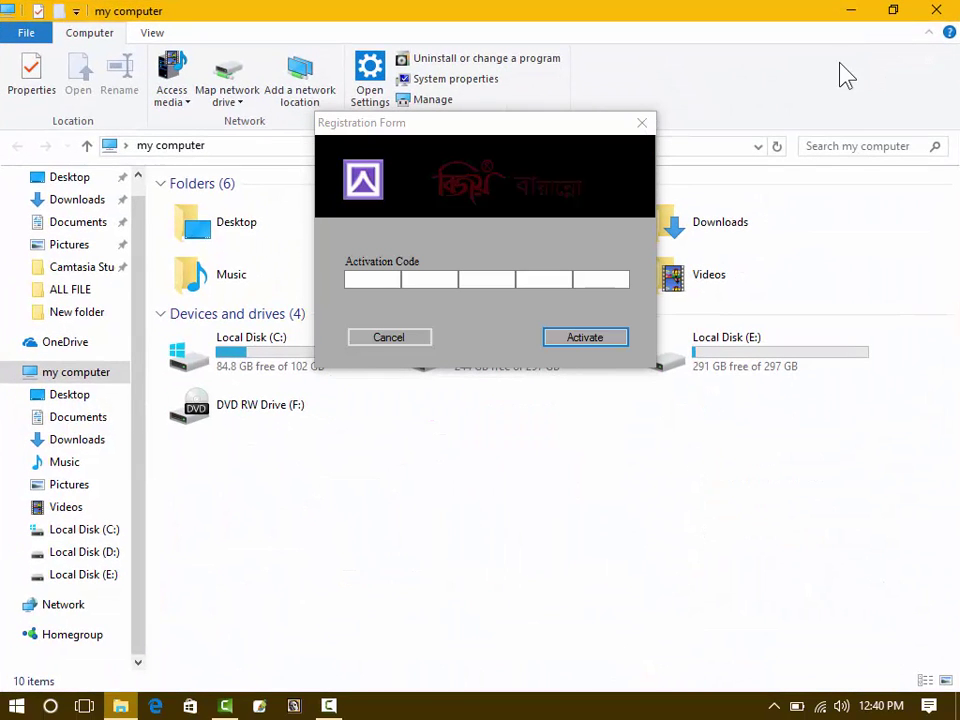
pyautogui.click(80, 440)
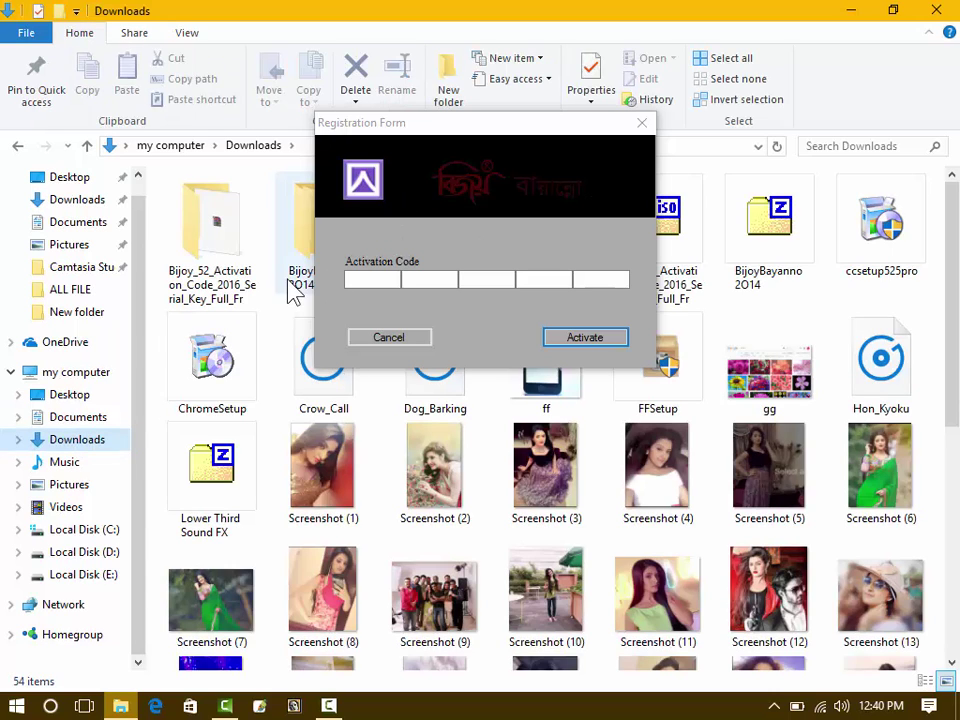
pyautogui.doubleClick(296, 283)
pyautogui.doubleClick(232, 206)
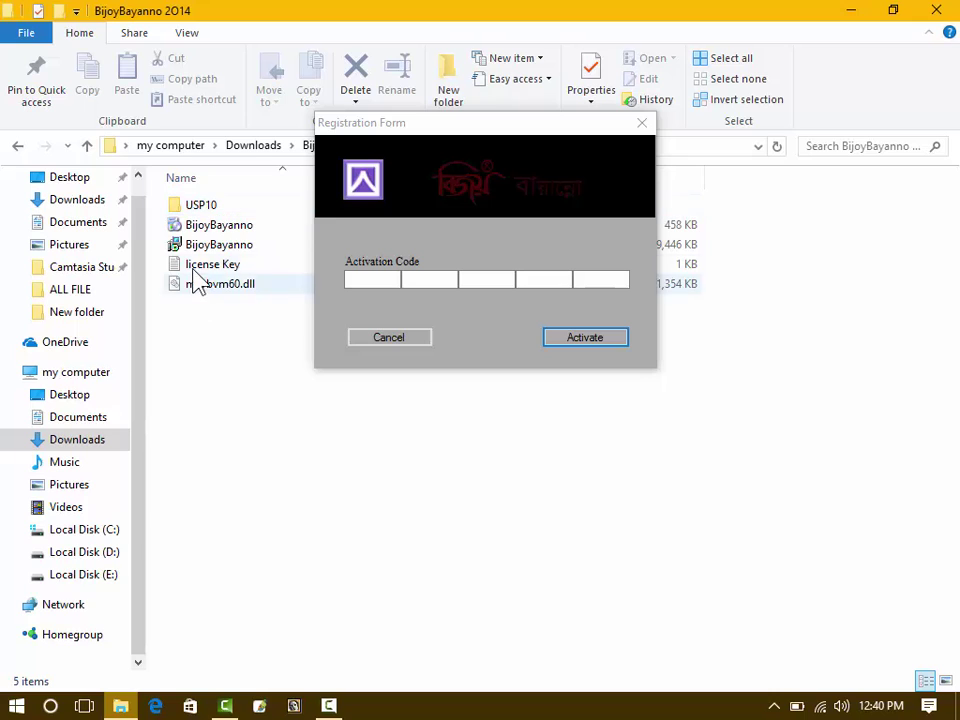
pyautogui.doubleClick(234, 270)
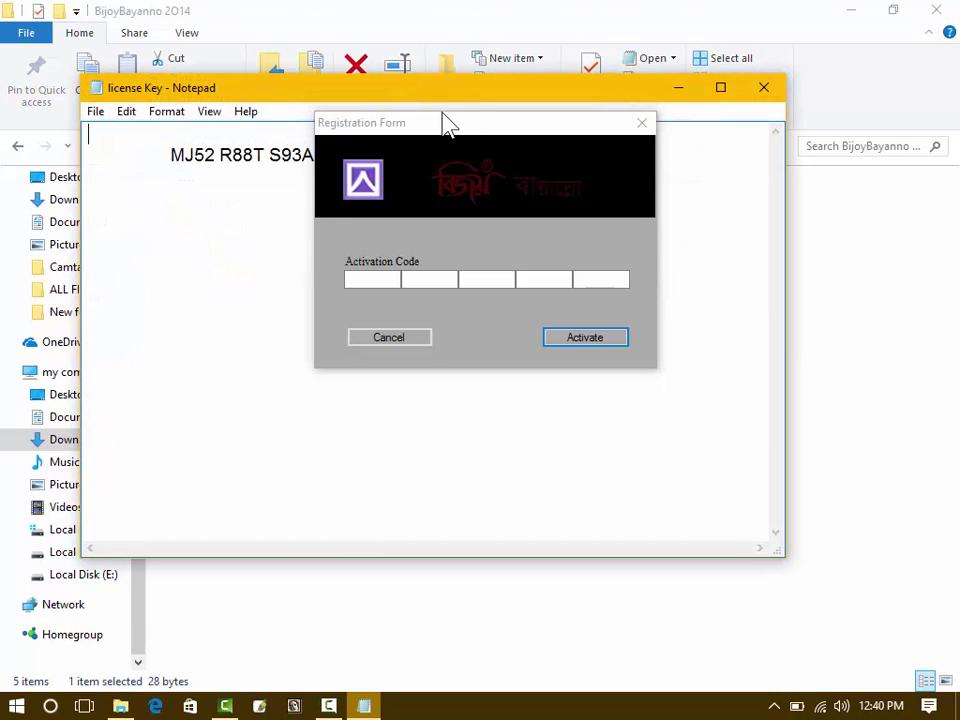
pyautogui.moveTo(448, 130); pyautogui.dragTo(525, 240)
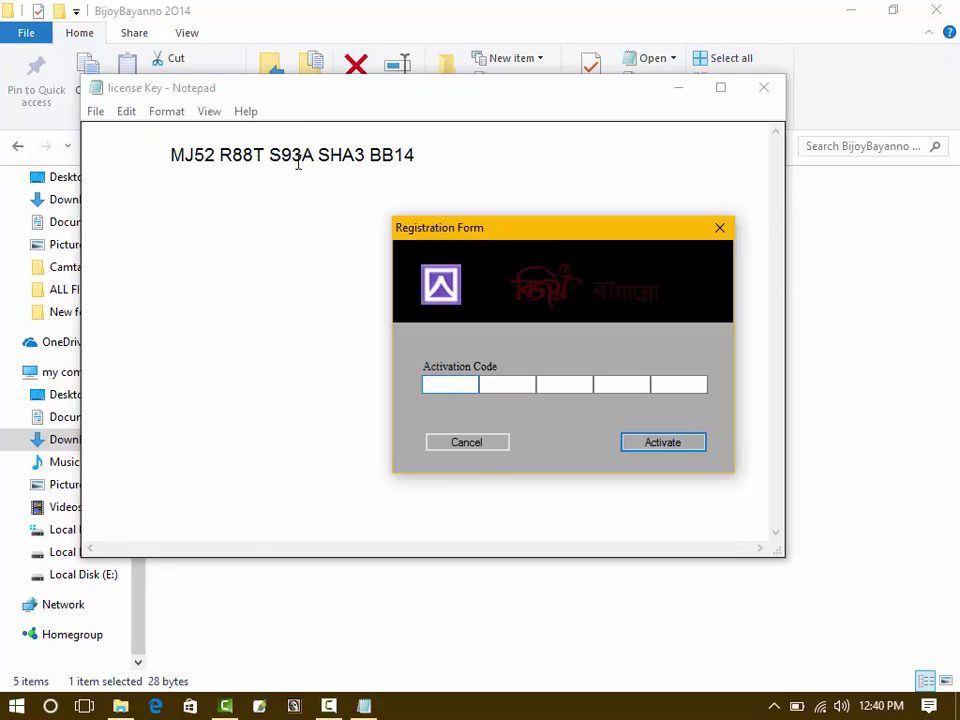
# Copy the first two groups of the license key from the text file into the first two Activation Code boxes.
pyautogui.moveTo(170, 155); pyautogui.dragTo(215, 157)
pyautogui.hotkey('ctrl', 'c')
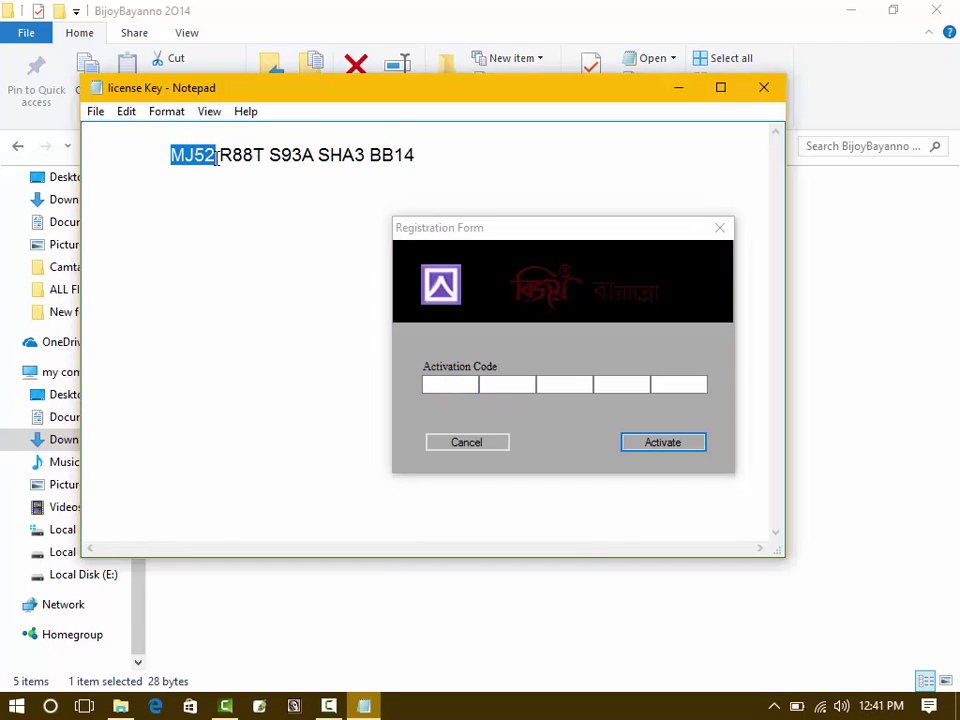
pyautogui.click(445, 381)
pyautogui.hotkey('ctrl', 'v')
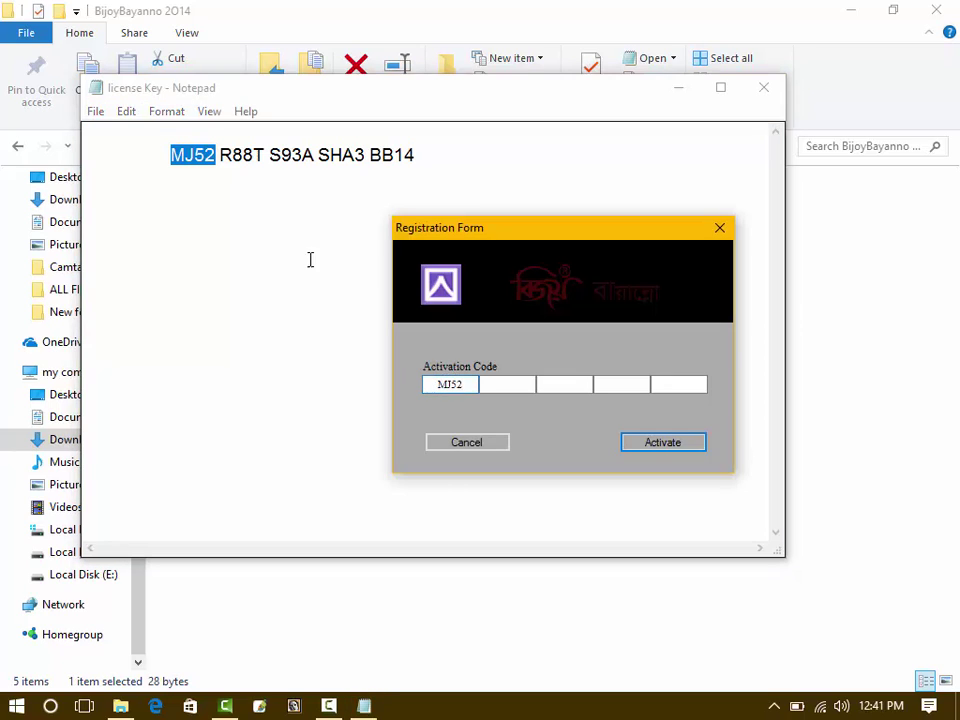
pyautogui.moveTo(219, 156); pyautogui.dragTo(265, 156)
pyautogui.hotkey('ctrl', 'c')
pyautogui.click(505, 387)
pyautogui.hotkey('ctrl', 'v')
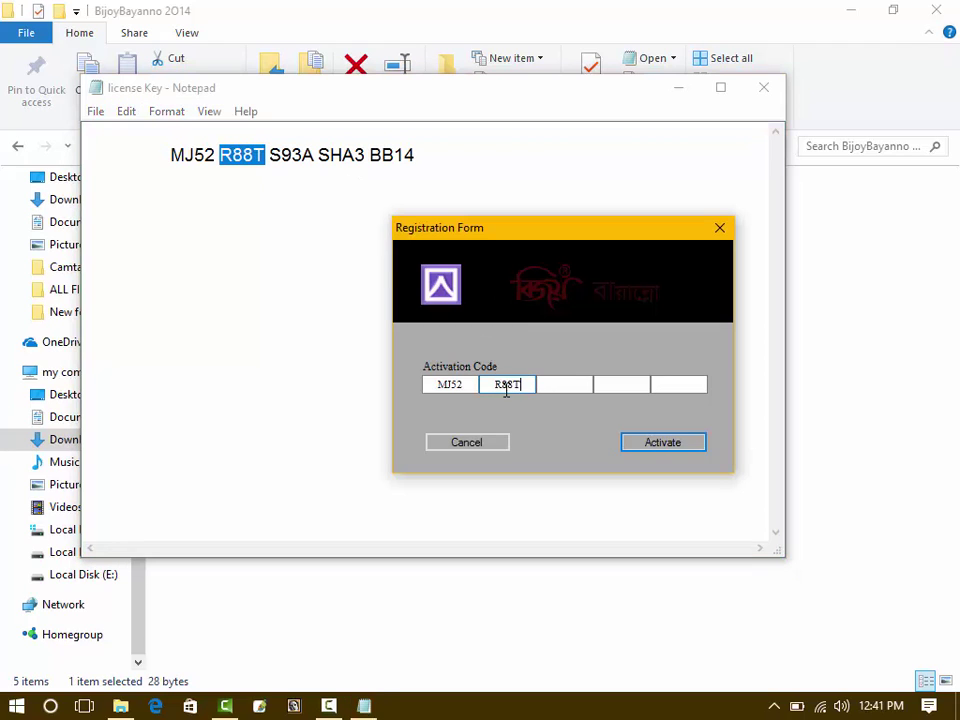
# Copy the third and fourth groups of the license key from the text file into the third and fourth Activation Code boxes.
pyautogui.moveTo(269, 155); pyautogui.dragTo(315, 158)
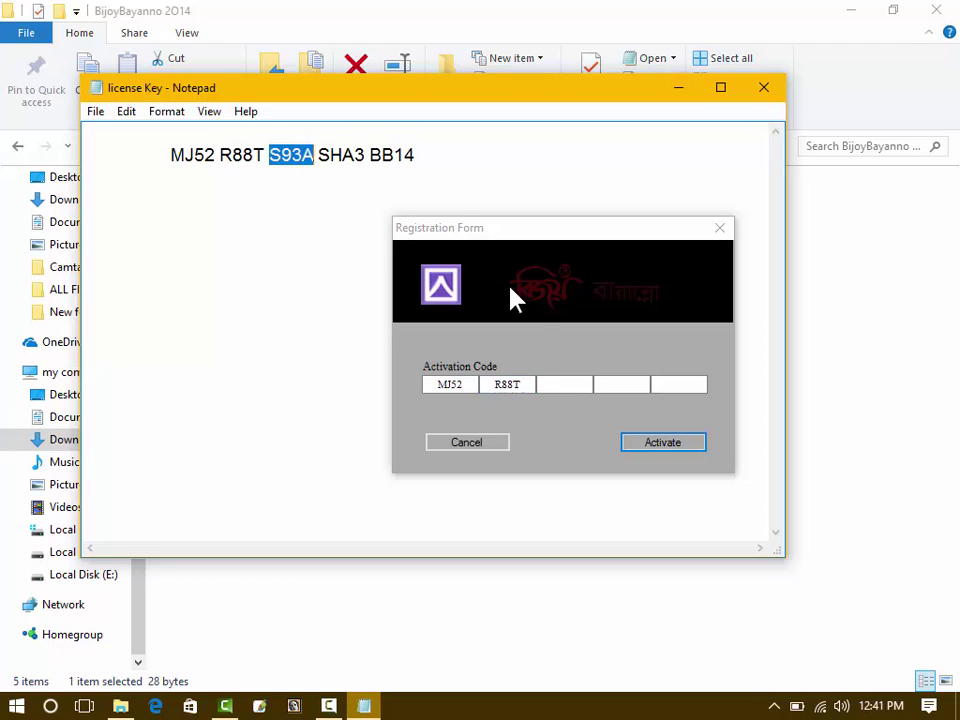
pyautogui.click(565, 385)
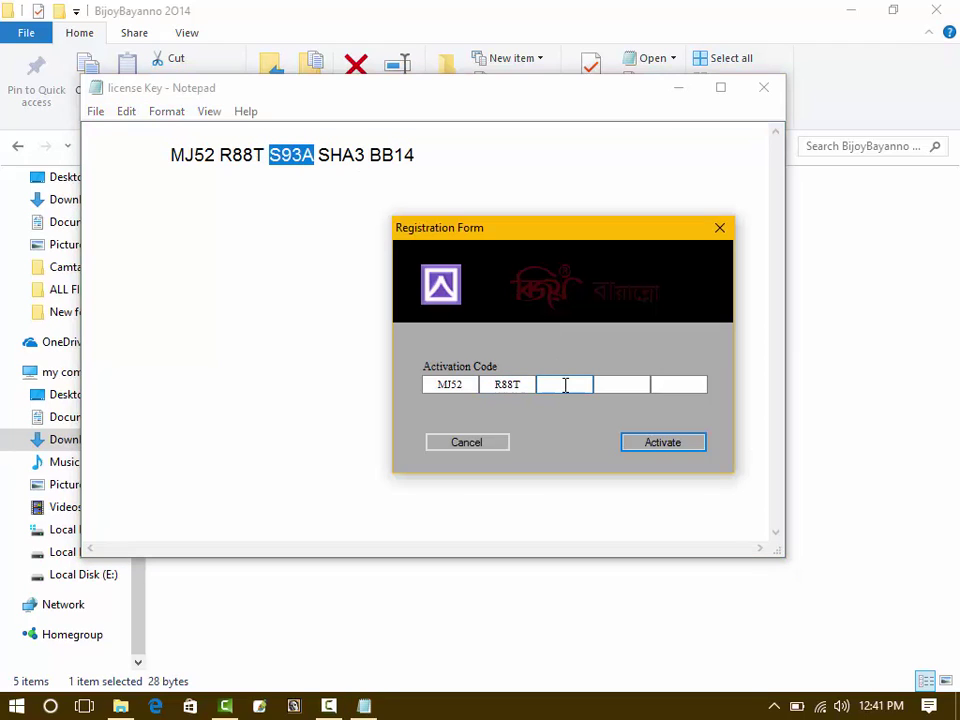
pyautogui.hotkey('ctrl', 'v')
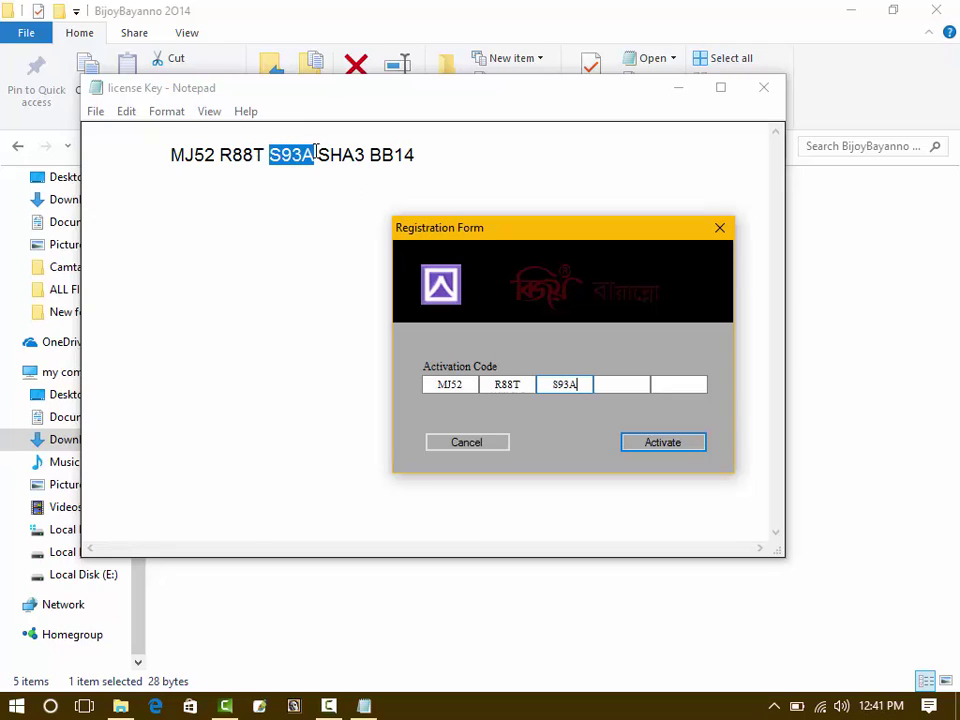
pyautogui.moveTo(319, 155); pyautogui.dragTo(365, 155)
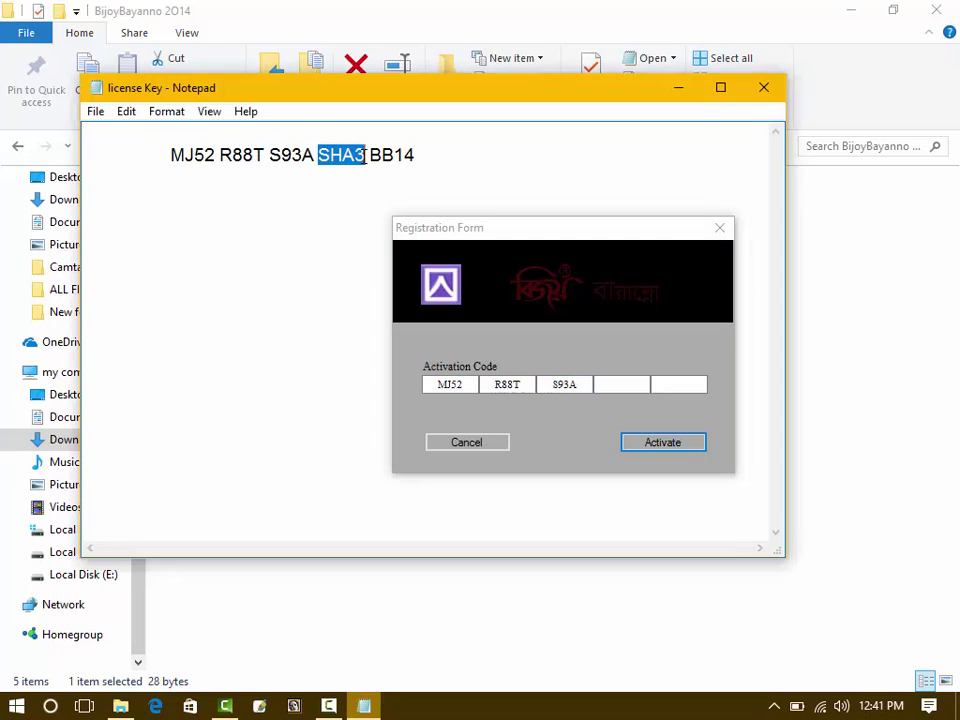
pyautogui.click(619, 382)
pyautogui.hotkey('ctrl', 'v')
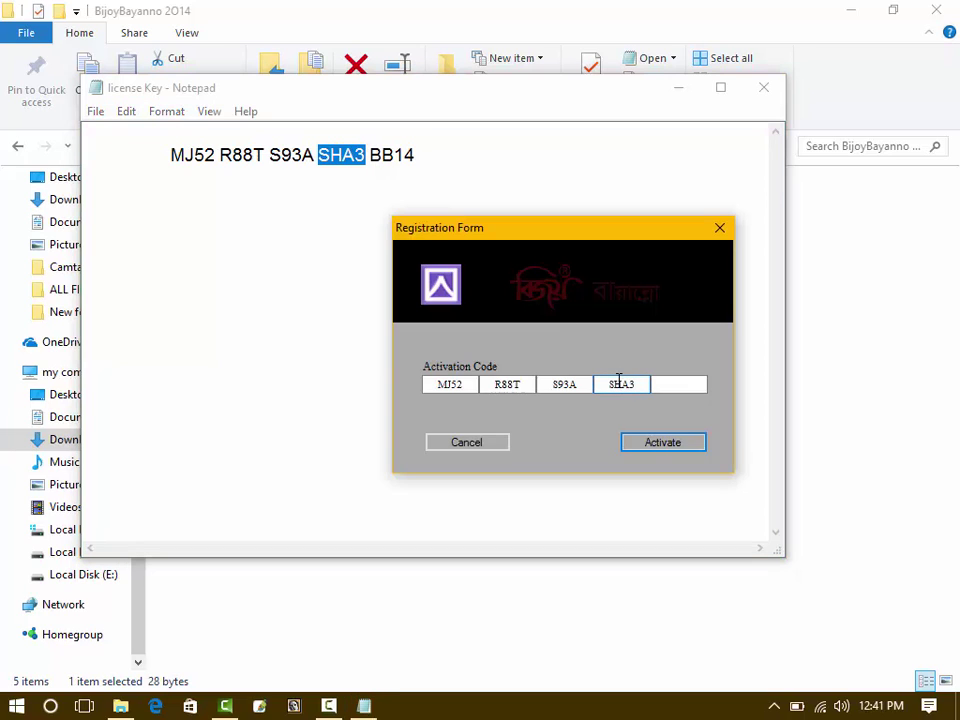
# Fill the fifth Activation Code box with the last group of the license key from the text file.
pyautogui.moveTo(415, 150); pyautogui.dragTo(372, 148)
pyautogui.hotkey('ctrl', 'v')
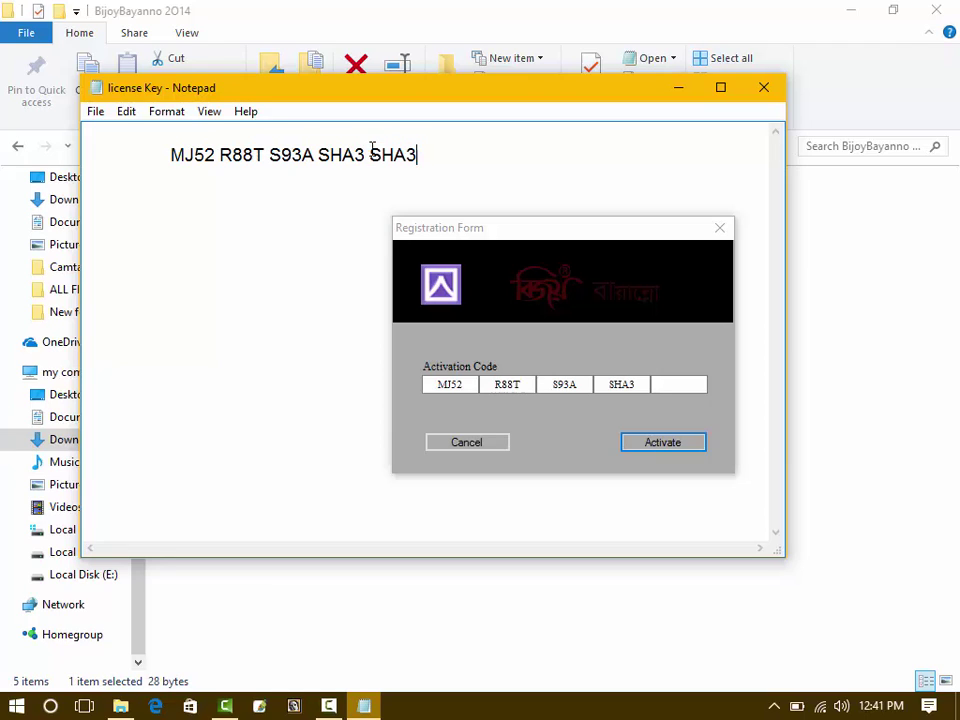
pyautogui.click(679, 384)
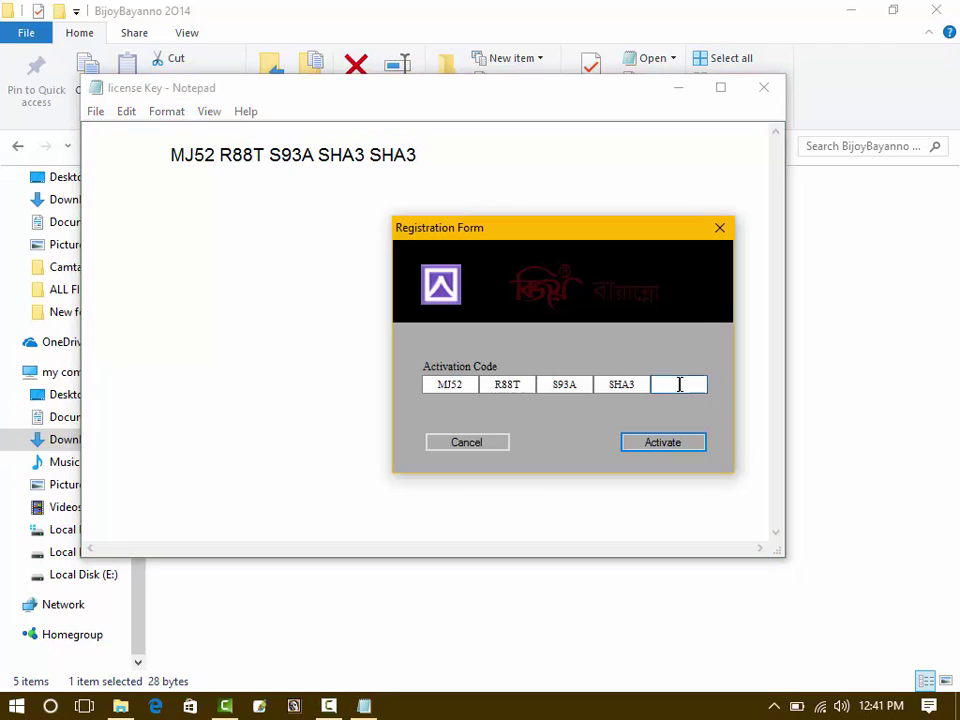
pyautogui.hotkey('ctrl', 'v')
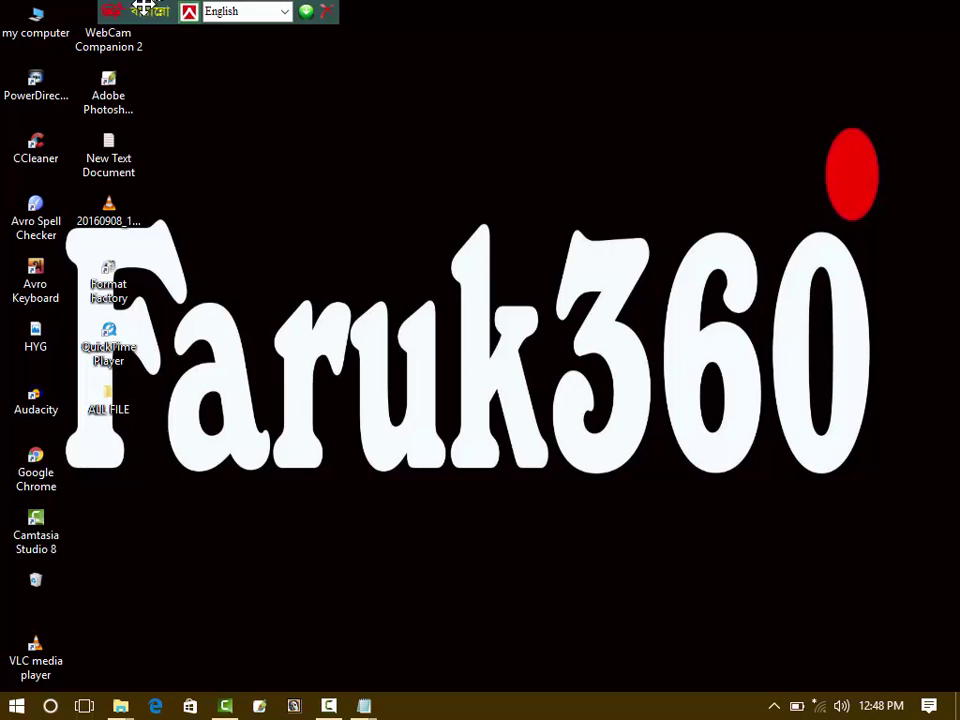
# Move the floating BijoyBayanno language bar along the desktop's upper edge to about the middle of the screen.
pyautogui.moveTo(138, 10); pyautogui.dragTo(475, 24)
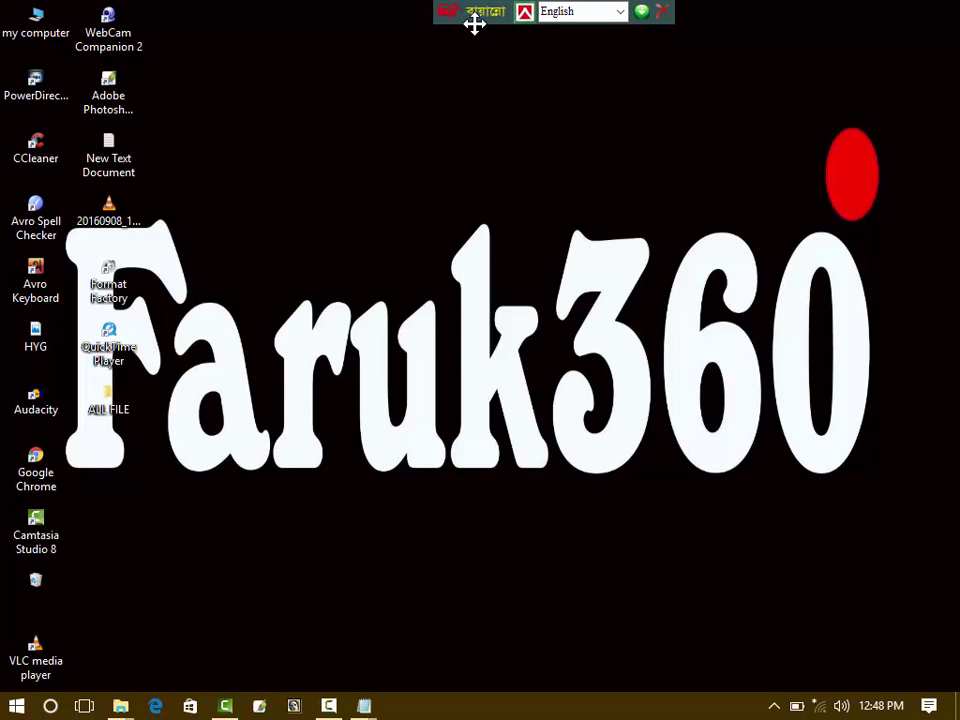
pyautogui.moveTo(467, 9); pyautogui.dragTo(471, 9)
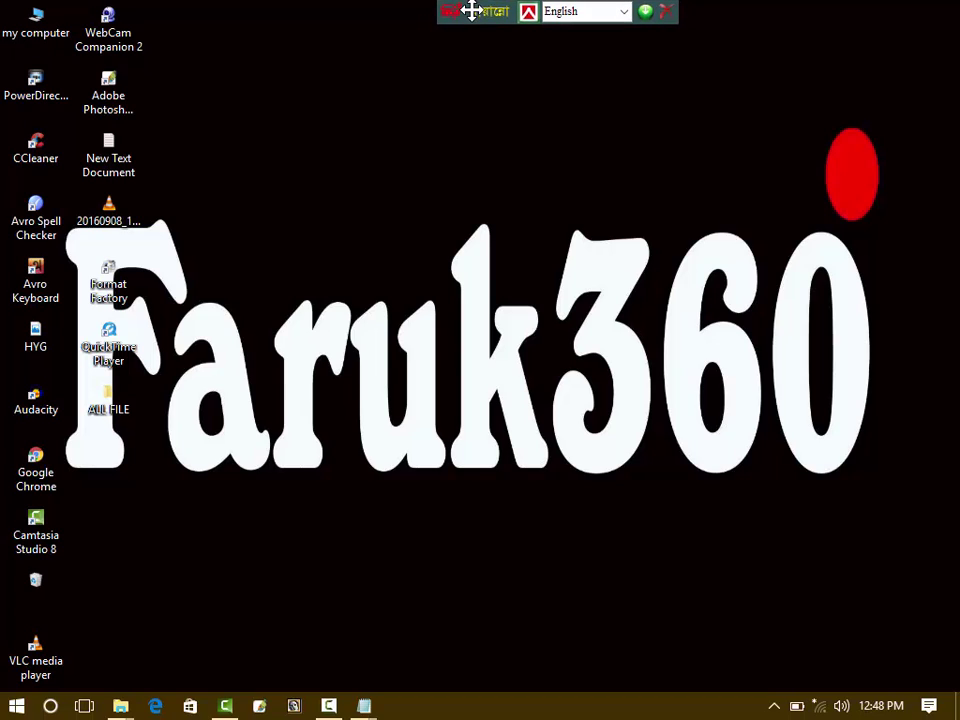